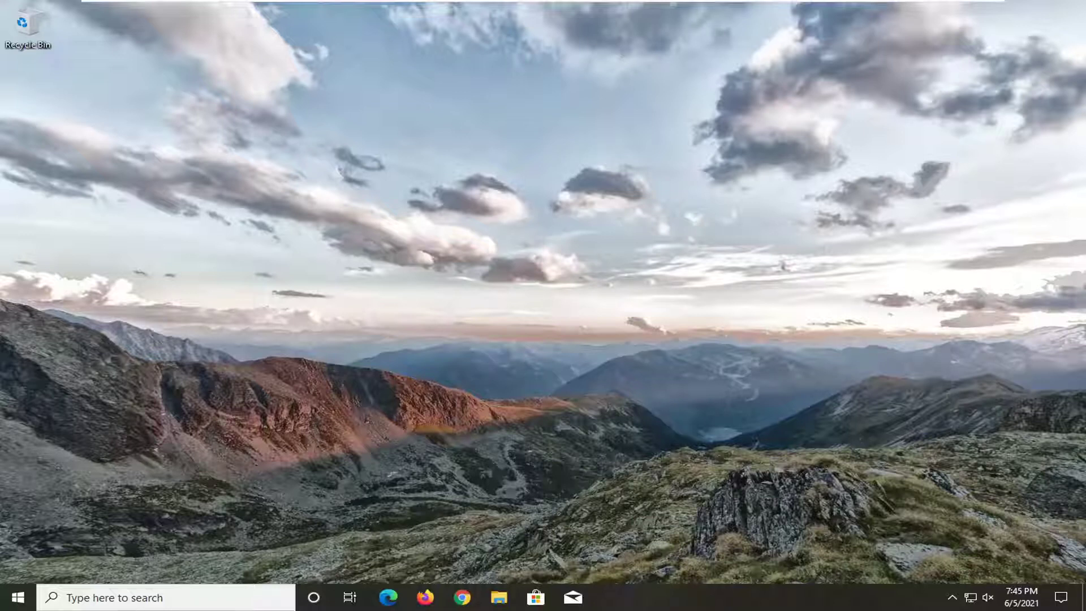
Search 'troubleshoot', go to Additional troubleshooters, and expand the Playing Audio troubleshooter
{"action": "left_click", "coordinate": [11, 601]}
{"action": "type", "text": "trouble"}
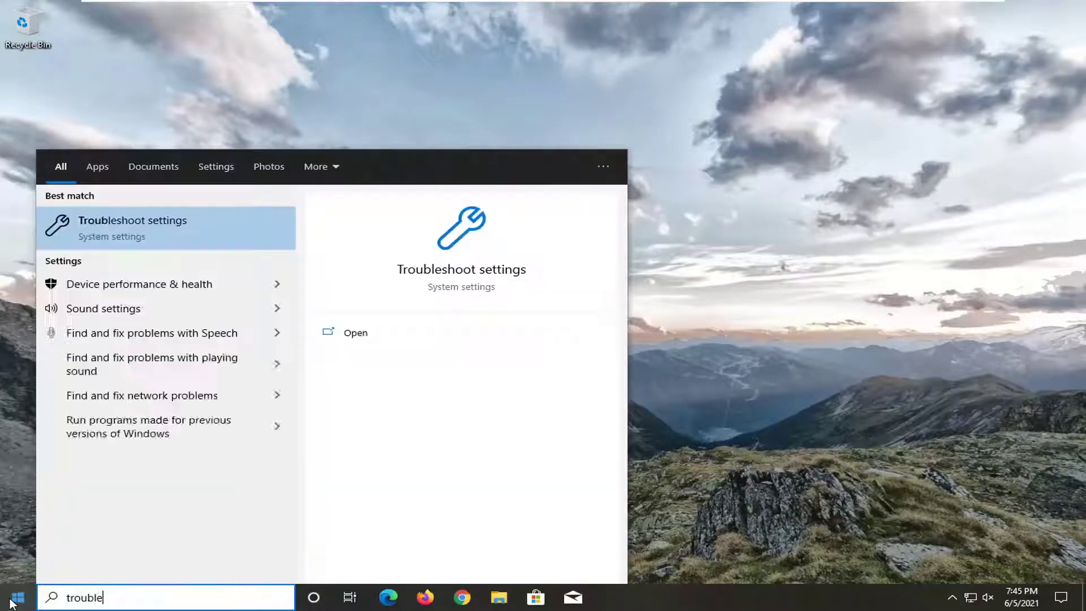
{"action": "type", "text": "shoot"}
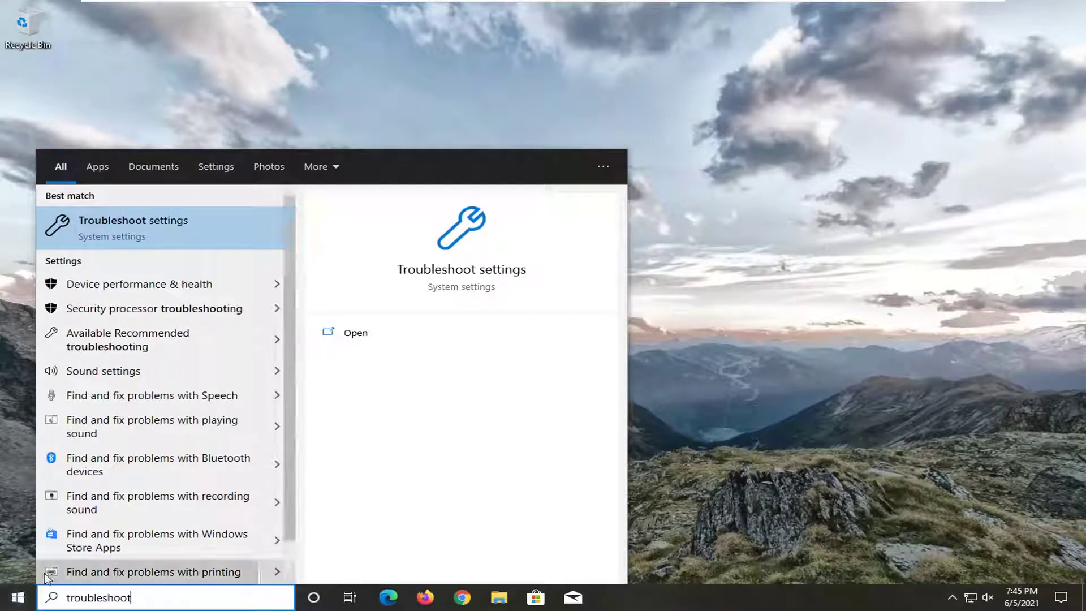
{"action": "left_click", "coordinate": [135, 236]}
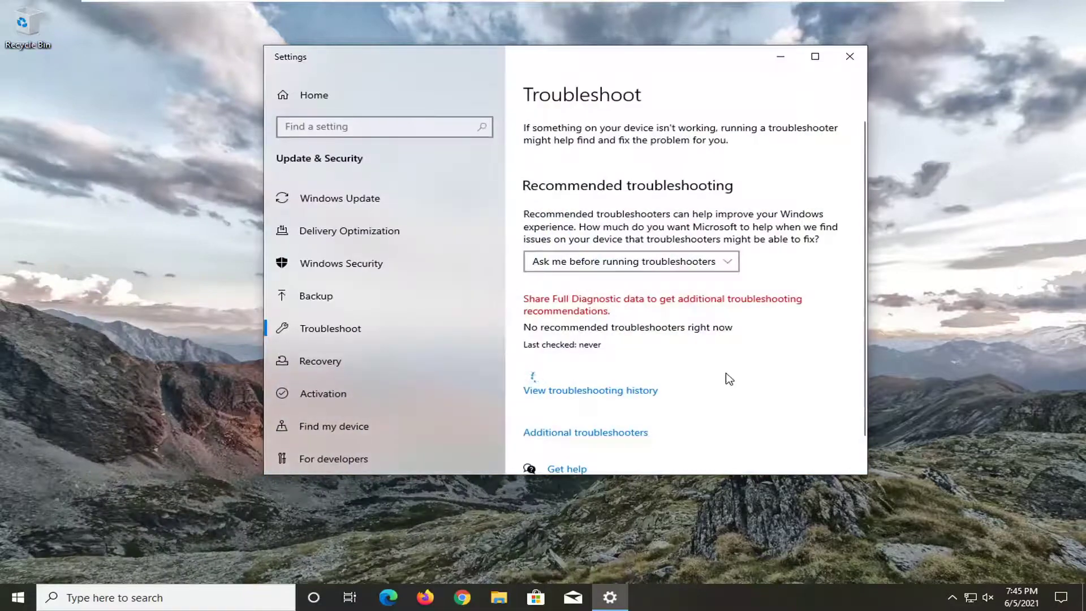
{"action": "scroll", "coordinate": [732, 382], "scroll_direction": "down", "scroll_amount": 1}
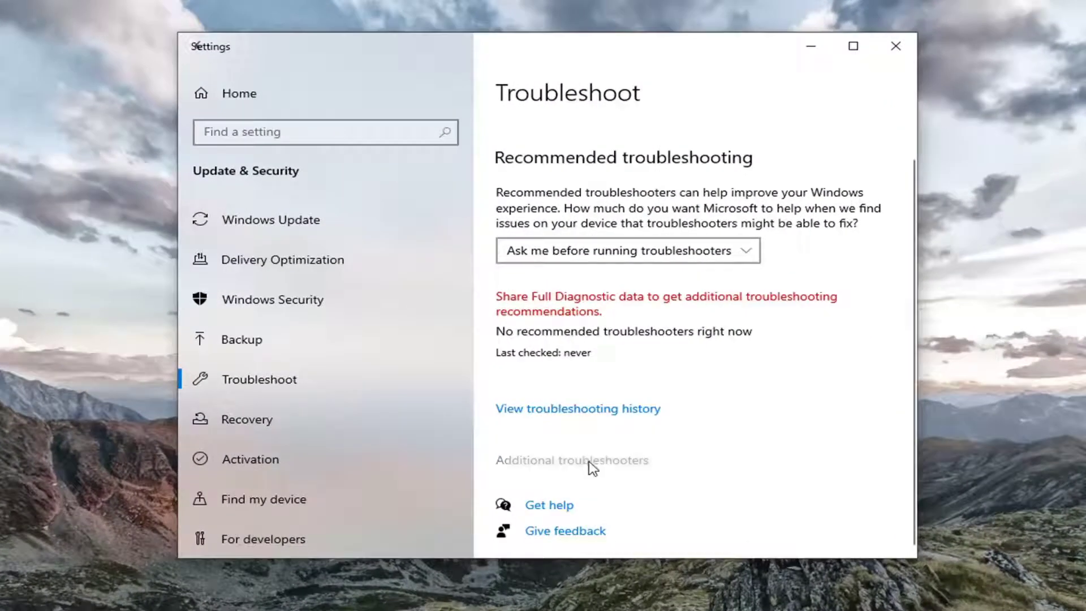
{"action": "left_click", "coordinate": [593, 449]}
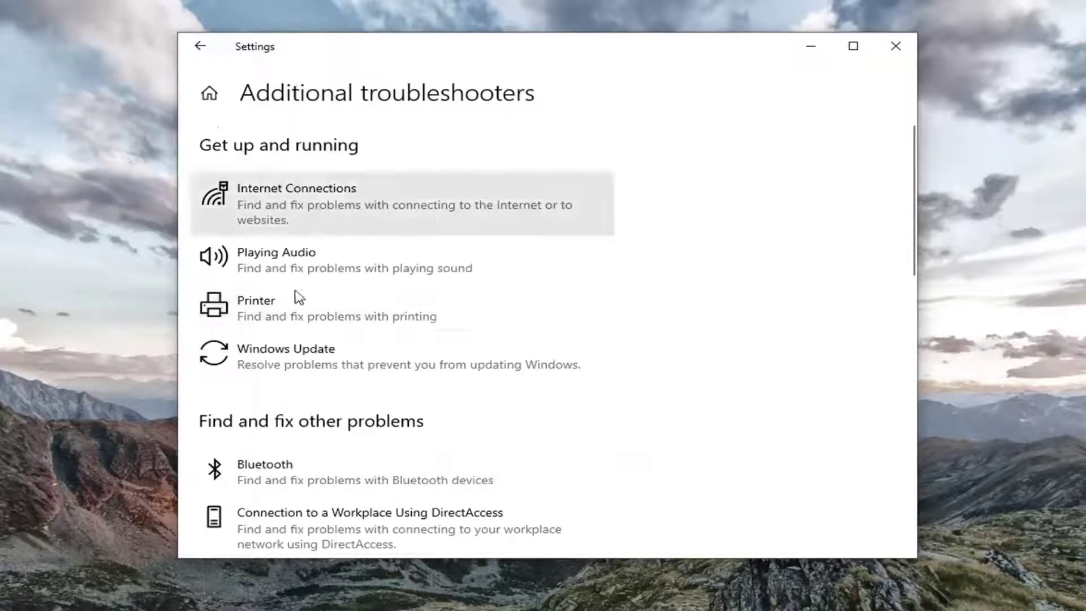
{"action": "left_click", "coordinate": [305, 266]}
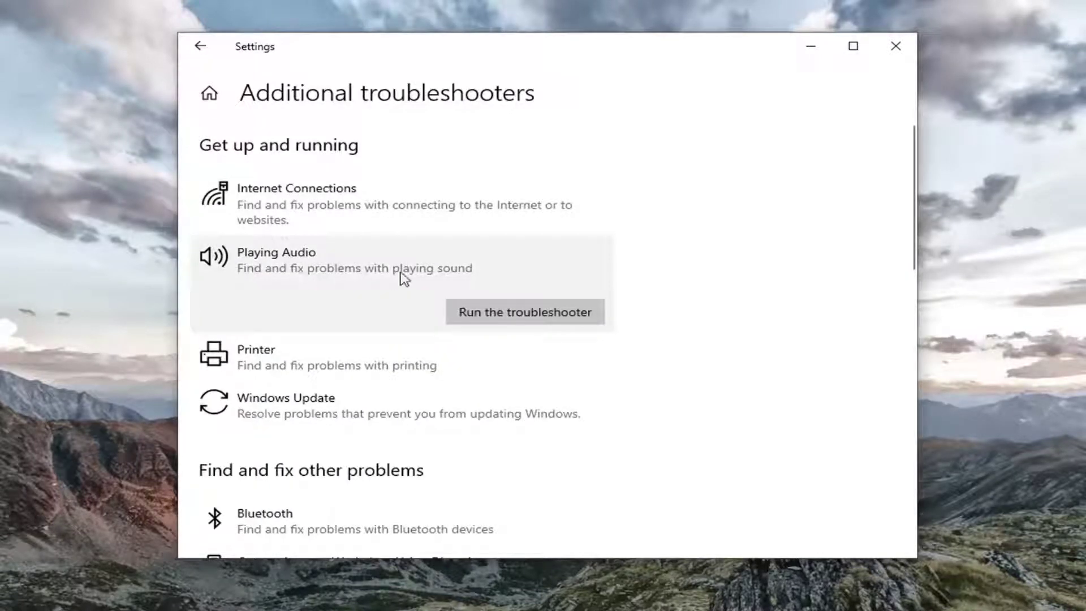
Run the Playing Audio troubleshooter to fix the muted device, then close Settings
{"action": "left_click", "coordinate": [522, 318]}
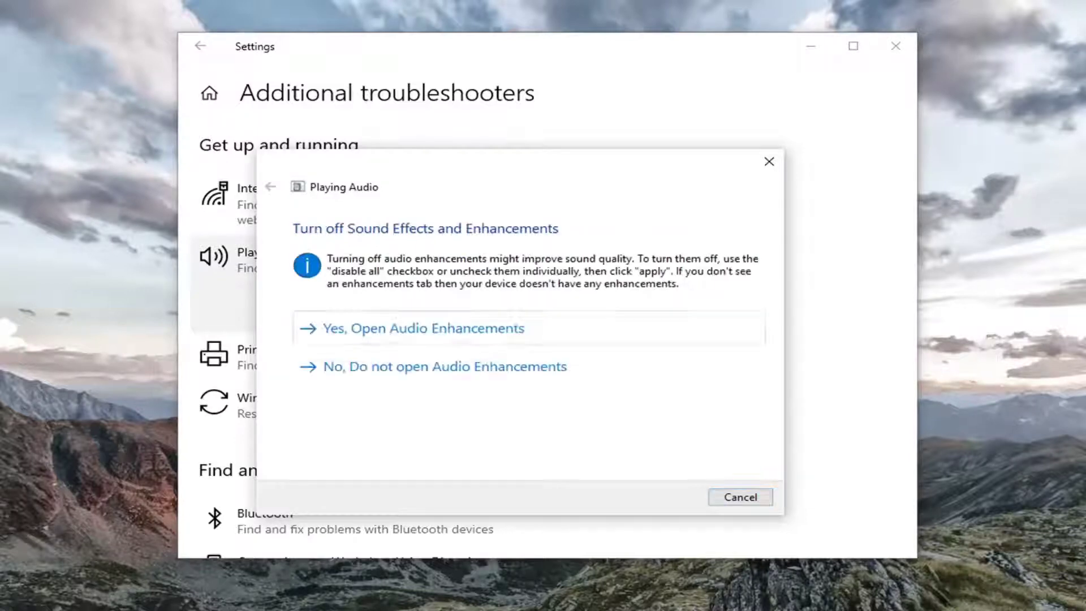
{"action": "left_click", "coordinate": [434, 333]}
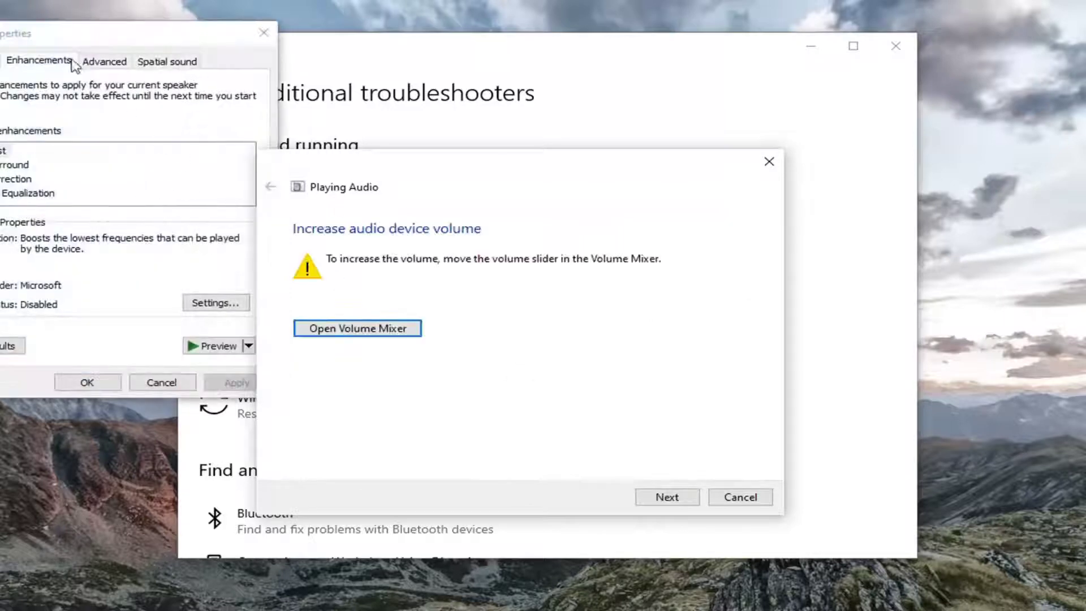
{"action": "left_click_drag", "start_coordinate": [62, 33], "coordinate": [399, 109]}
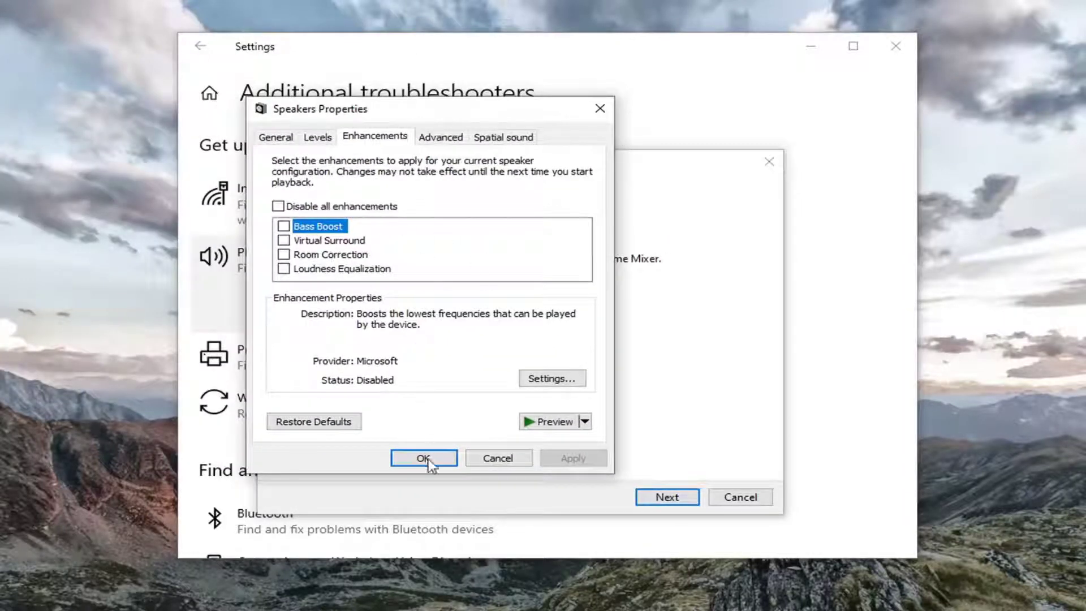
{"action": "left_click", "coordinate": [505, 461]}
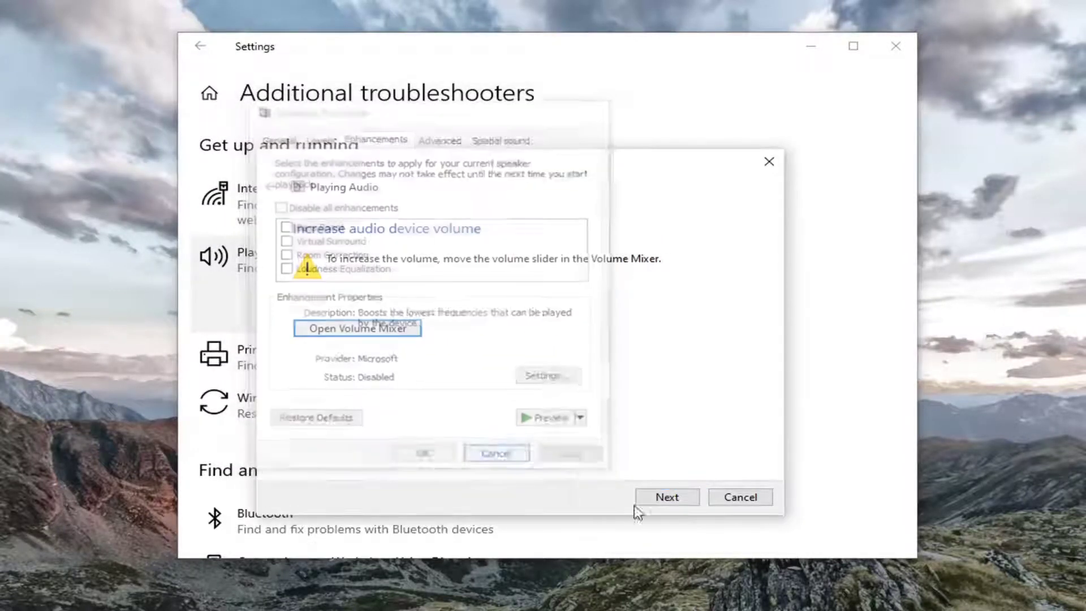
{"action": "left_click", "coordinate": [678, 498]}
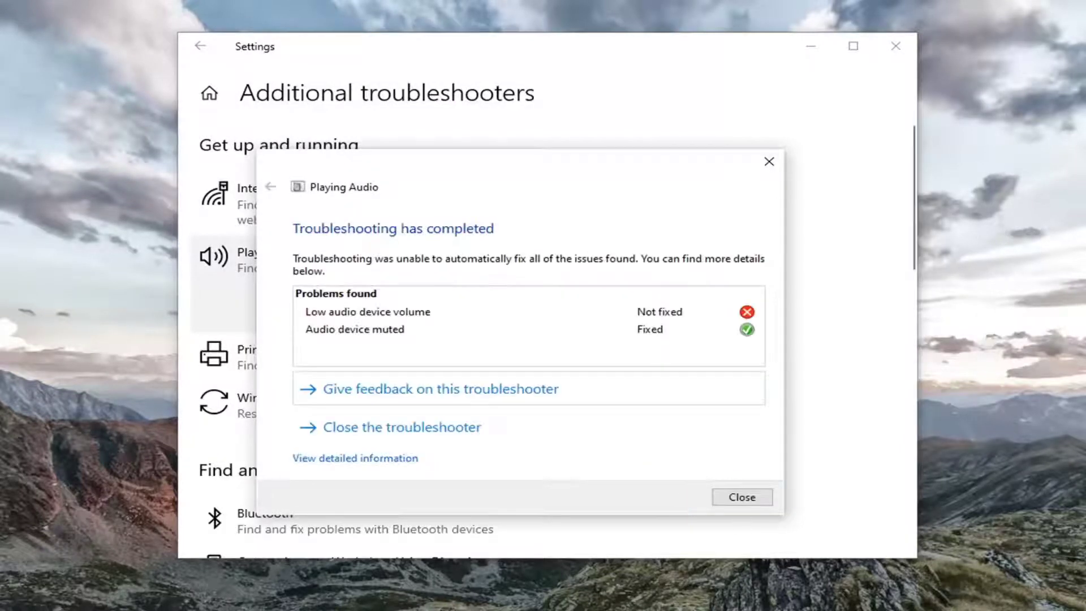
{"action": "left_click", "coordinate": [743, 499]}
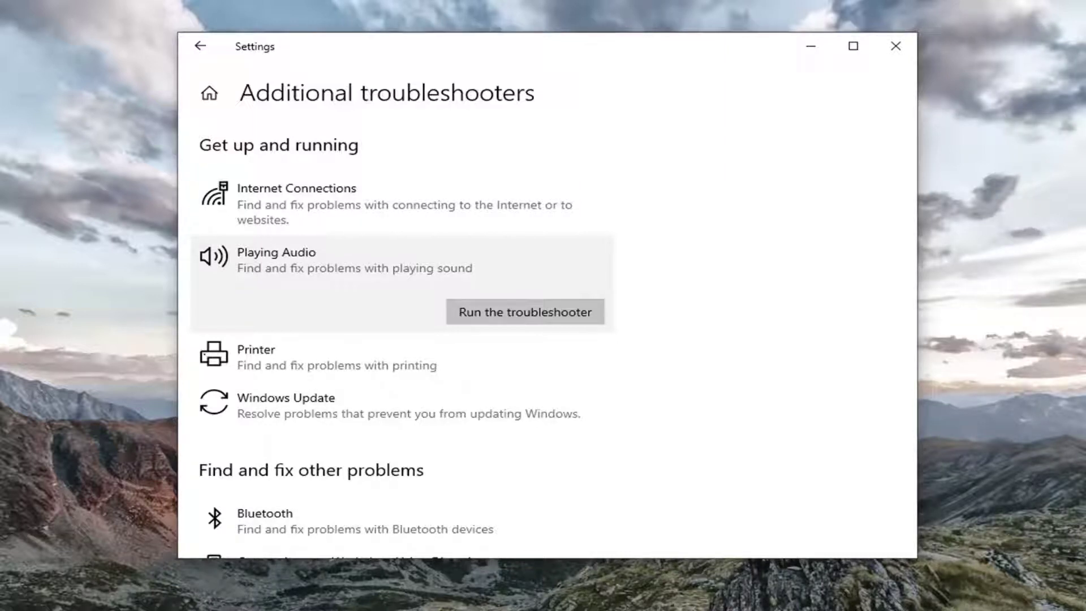
{"action": "left_click", "coordinate": [896, 46]}
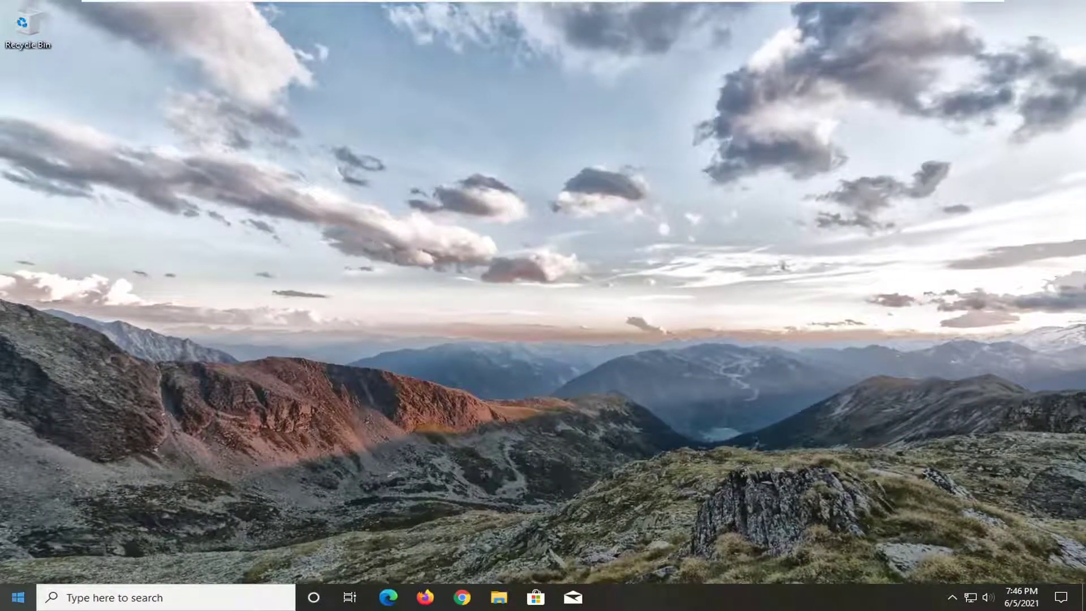
Search for 'control panel', open it, and set View by to Large icons
{"action": "left_click", "coordinate": [5, 608]}
{"action": "left_click", "coordinate": [4, 608]}
{"action": "left_click", "coordinate": [5, 608]}
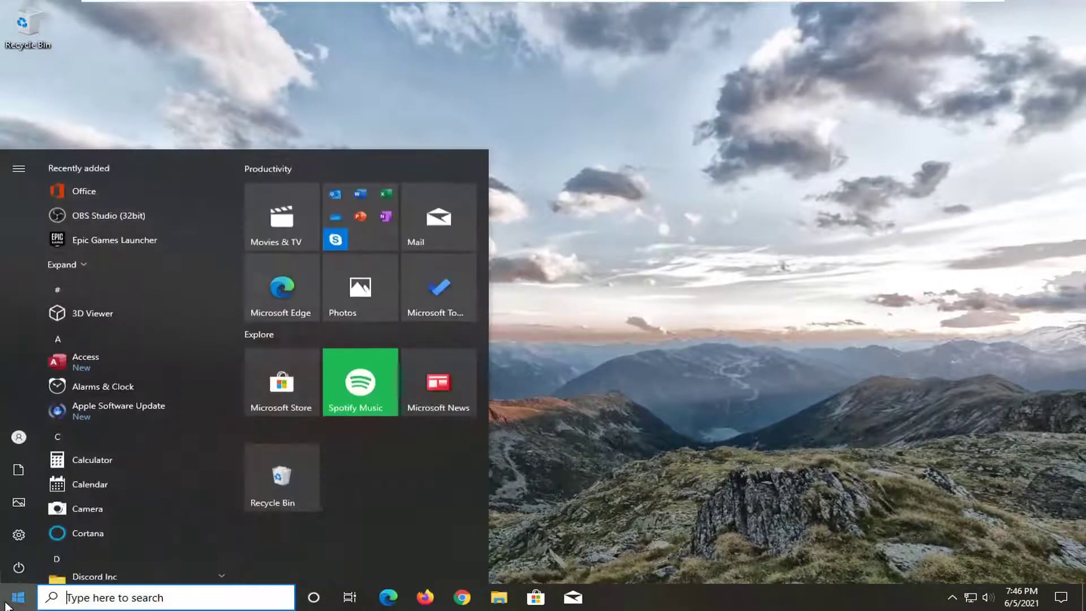
{"action": "type", "text": "control panel"}
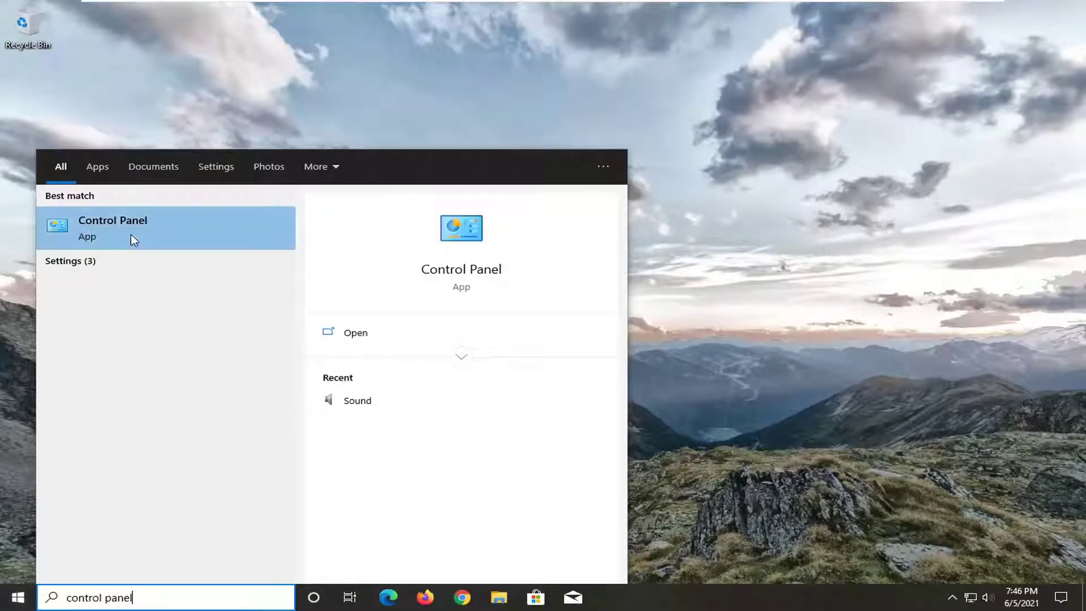
{"action": "left_click", "coordinate": [156, 235]}
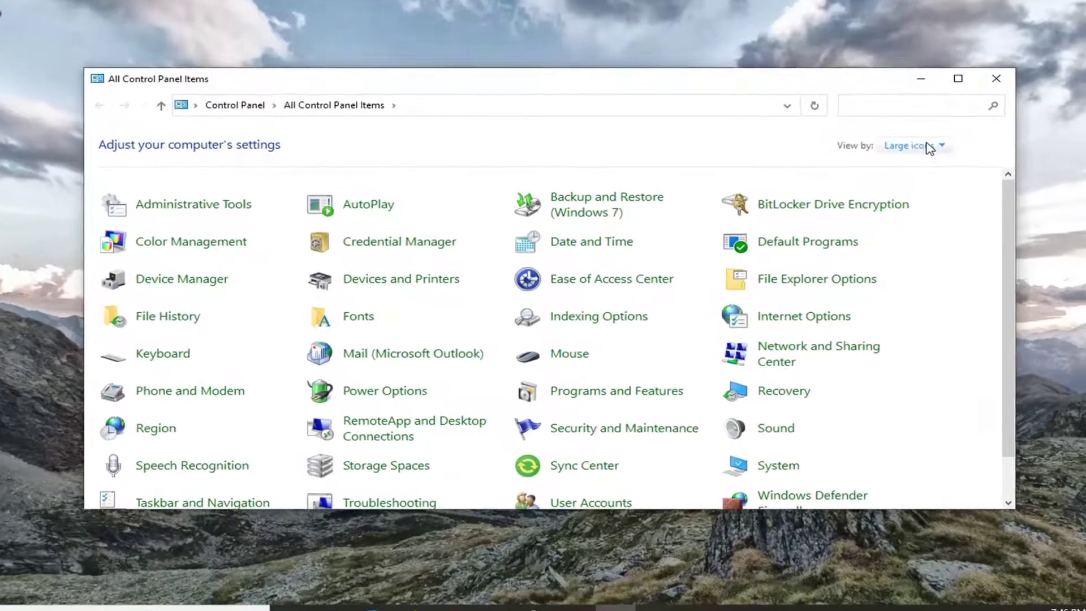
{"action": "left_click", "coordinate": [878, 165]}
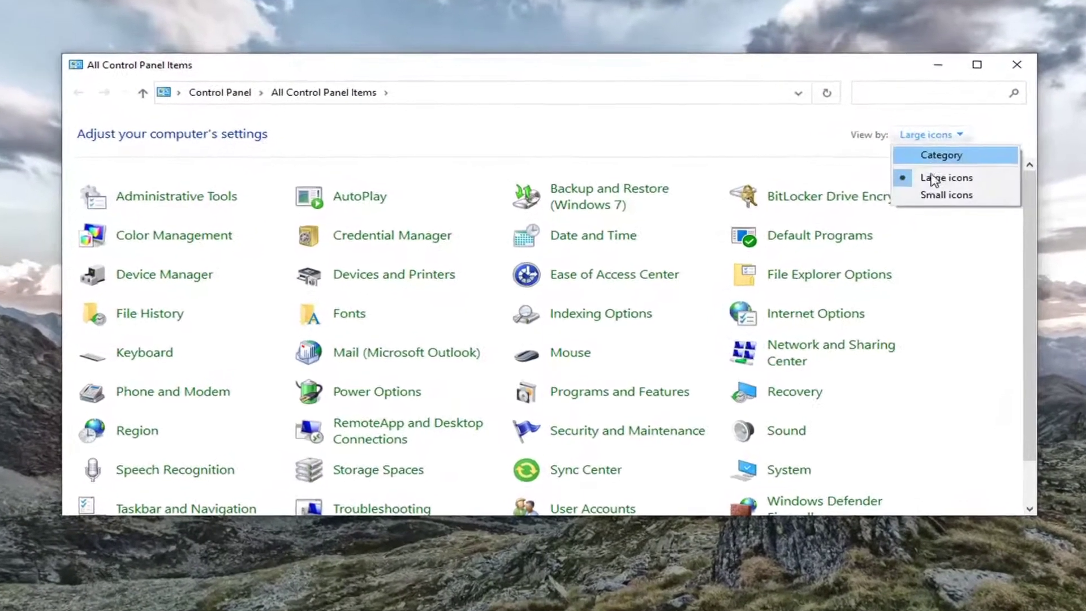
{"action": "left_click", "coordinate": [935, 179]}
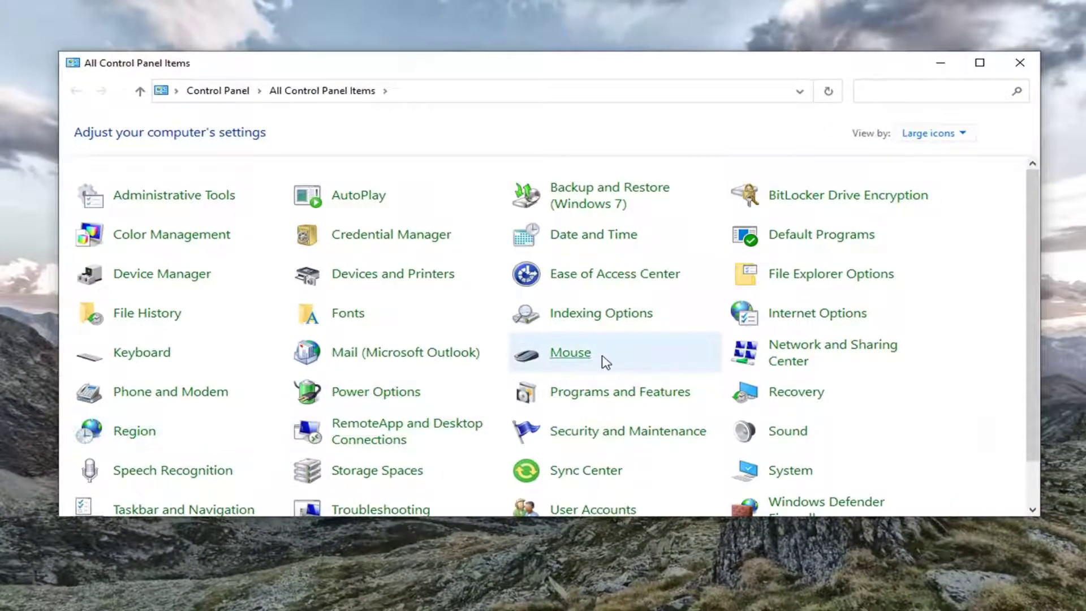
In Sound, check Disable all enhancements on the Speakers' Enhancements tab and confirm with OK
{"action": "left_click", "coordinate": [779, 435]}
{"action": "left_click_drag", "start_coordinate": [153, 14], "coordinate": [510, 94]}
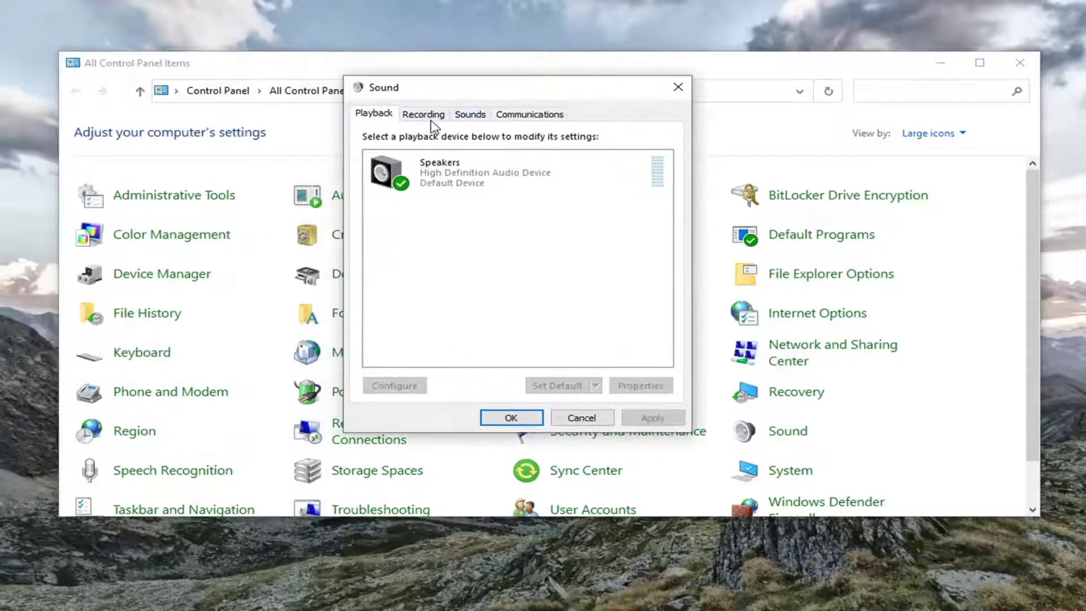
{"action": "left_click", "coordinate": [425, 180]}
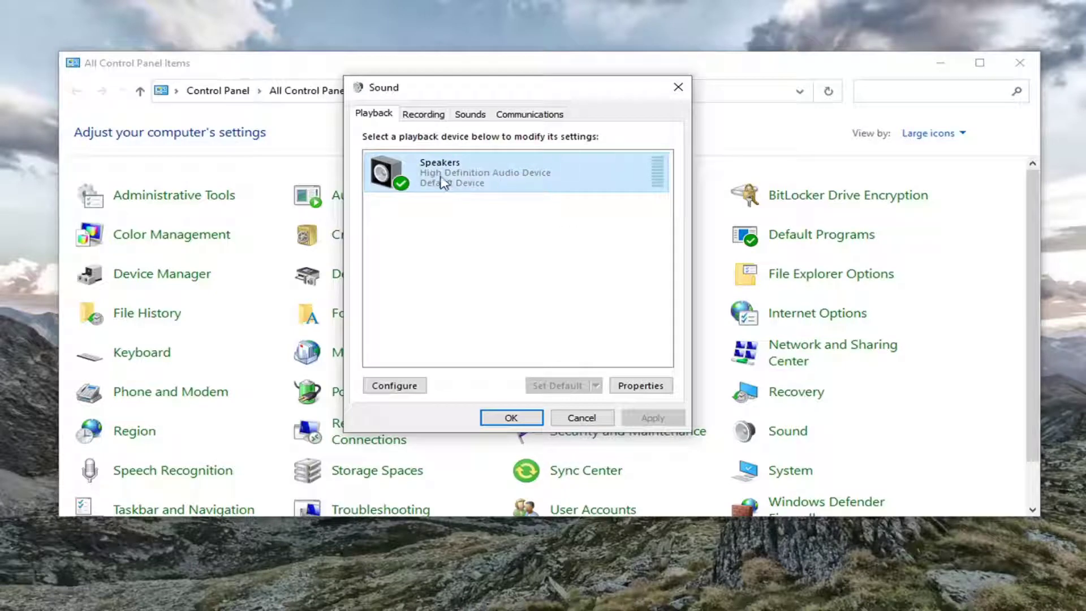
{"action": "left_click", "coordinate": [639, 387]}
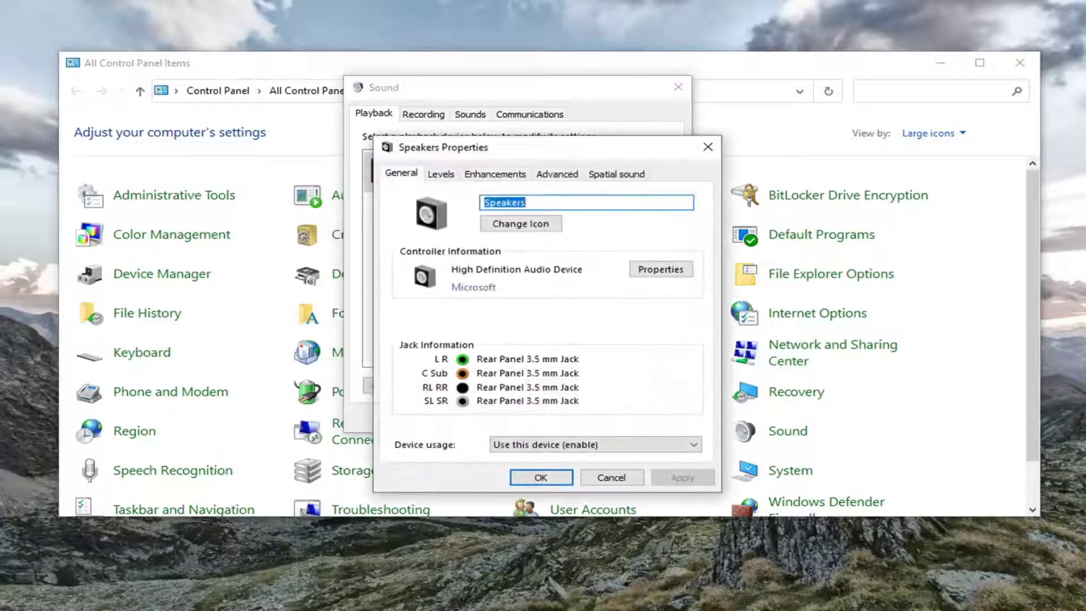
{"action": "left_click_drag", "start_coordinate": [506, 146], "coordinate": [478, 101]}
{"action": "left_click", "coordinate": [454, 129]}
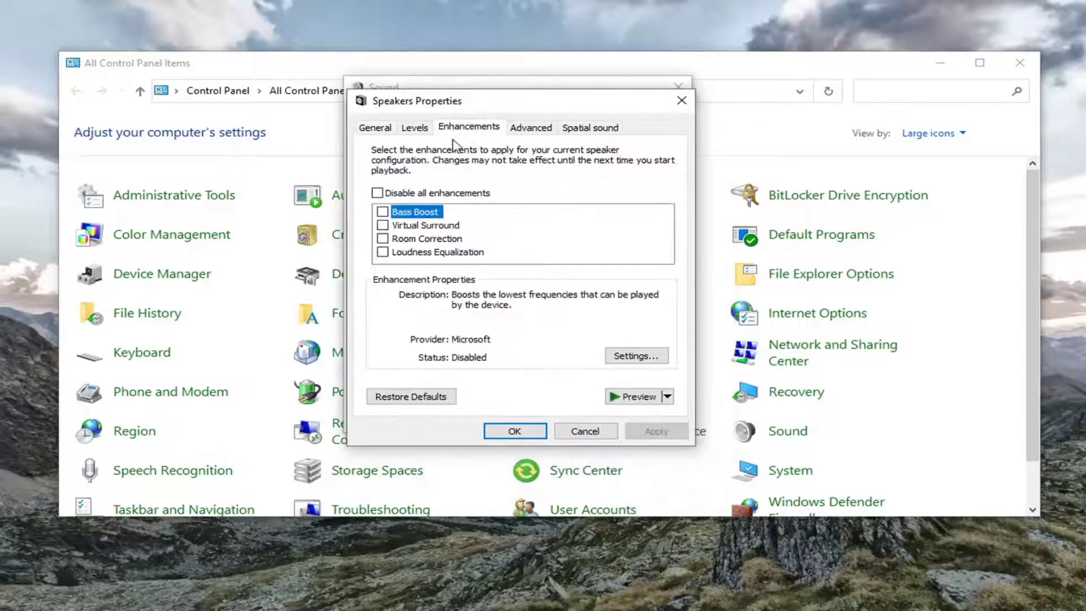
{"action": "left_click", "coordinate": [405, 194]}
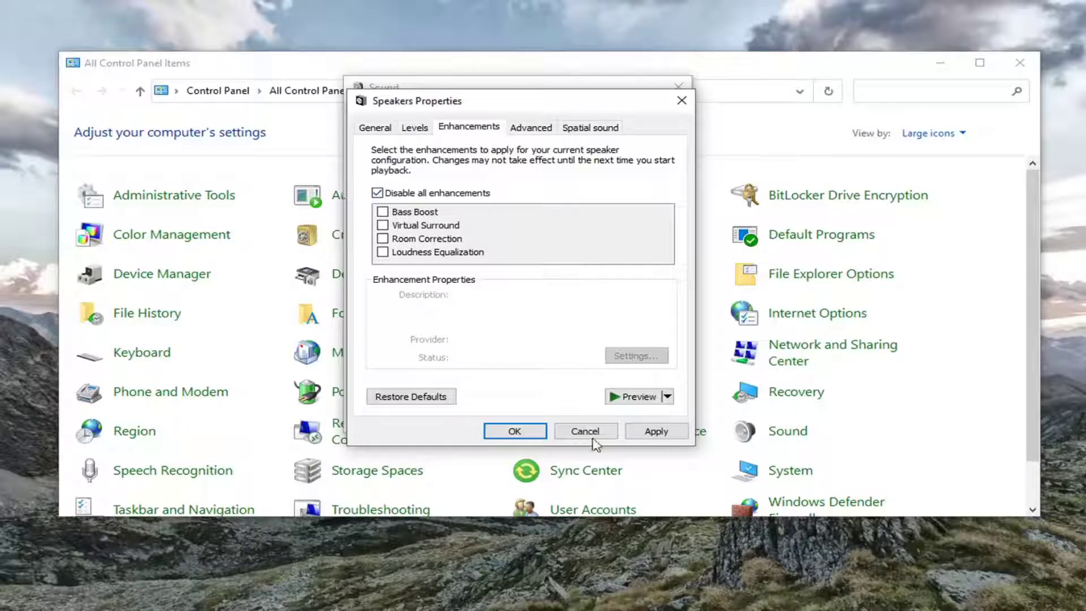
{"action": "left_click", "coordinate": [515, 431]}
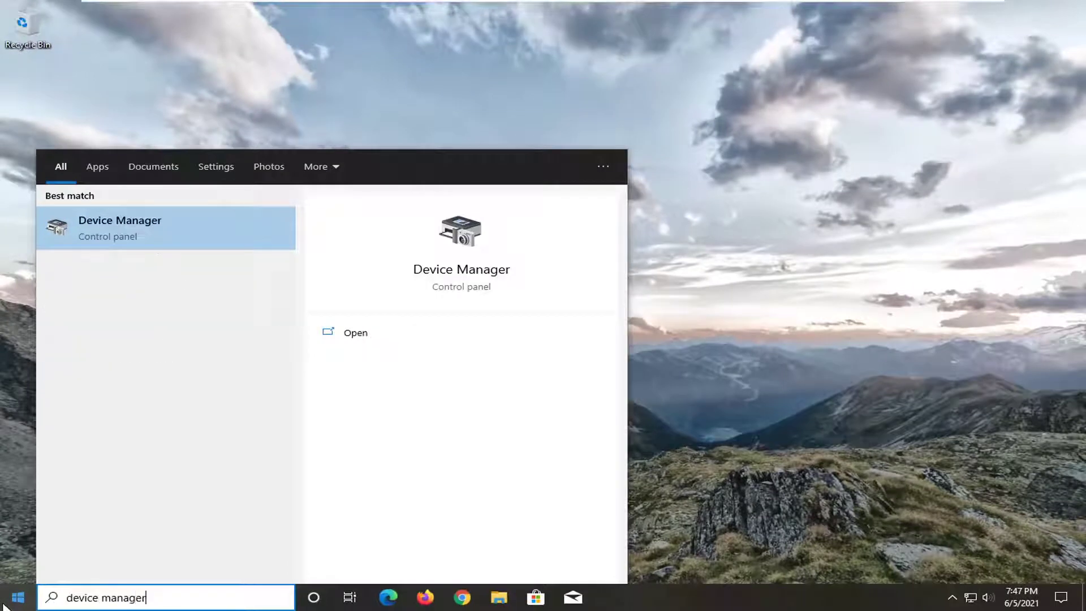
Open Device Manager and bring up the High Definition Audio Device's context menu under Sound, video and game controllers
{"action": "left_click", "coordinate": [122, 230]}
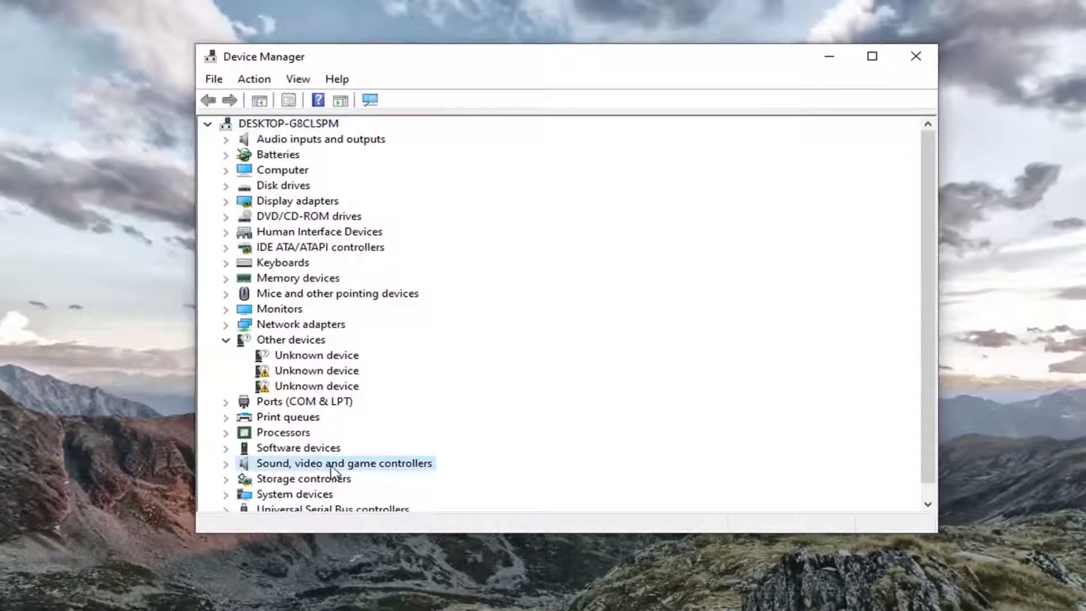
{"action": "scroll", "coordinate": [331, 467], "scroll_direction": "down", "scroll_amount": 1}
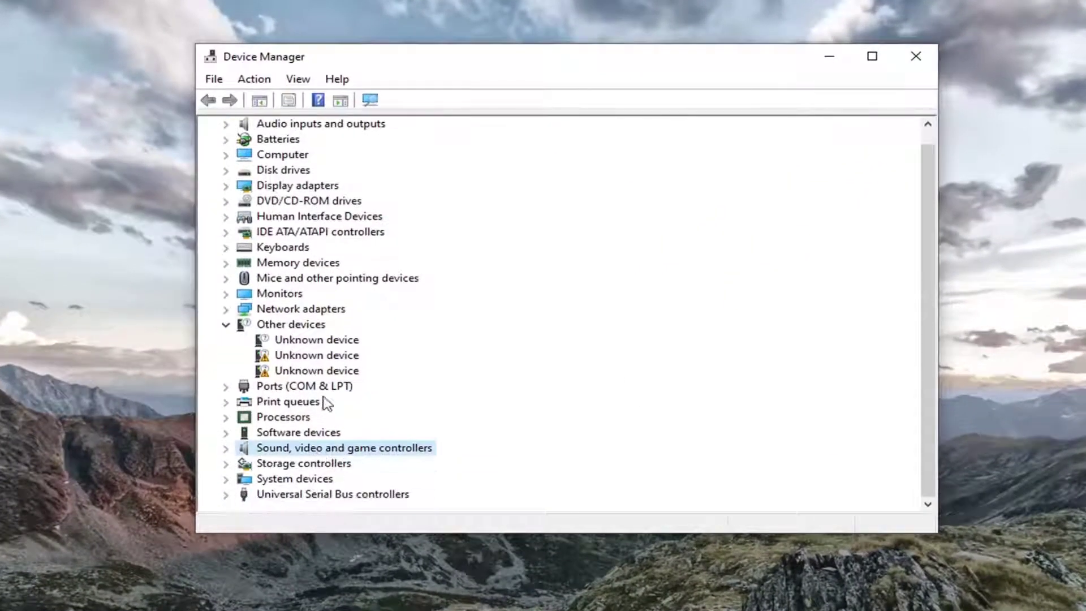
{"action": "double_click", "coordinate": [286, 446]}
{"action": "scroll", "coordinate": [283, 453], "scroll_direction": "down", "scroll_amount": 1}
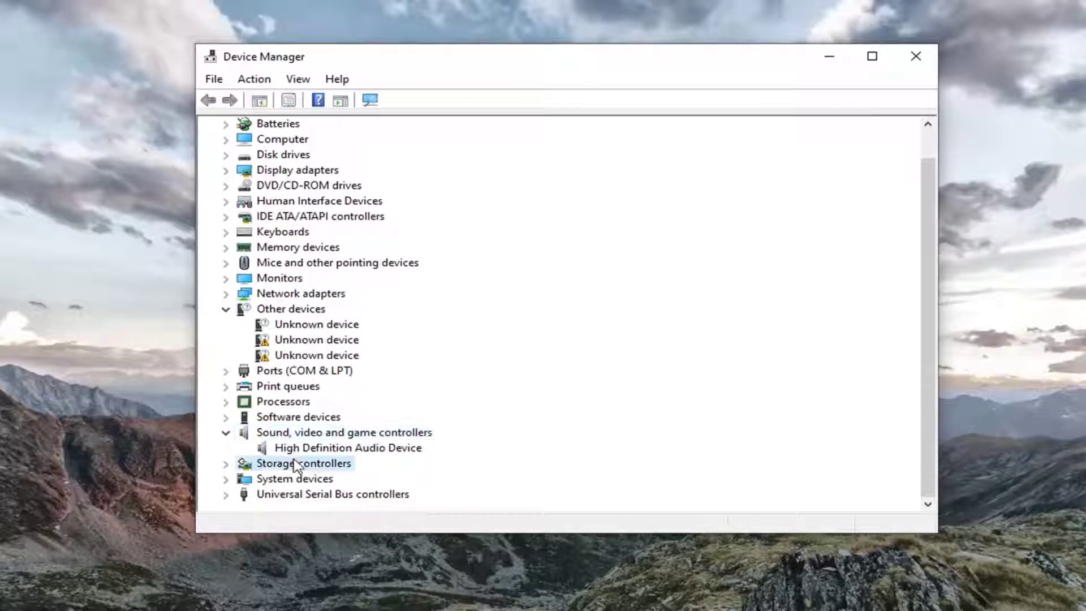
{"action": "left_click", "coordinate": [373, 449]}
{"action": "right_click", "coordinate": [365, 449]}
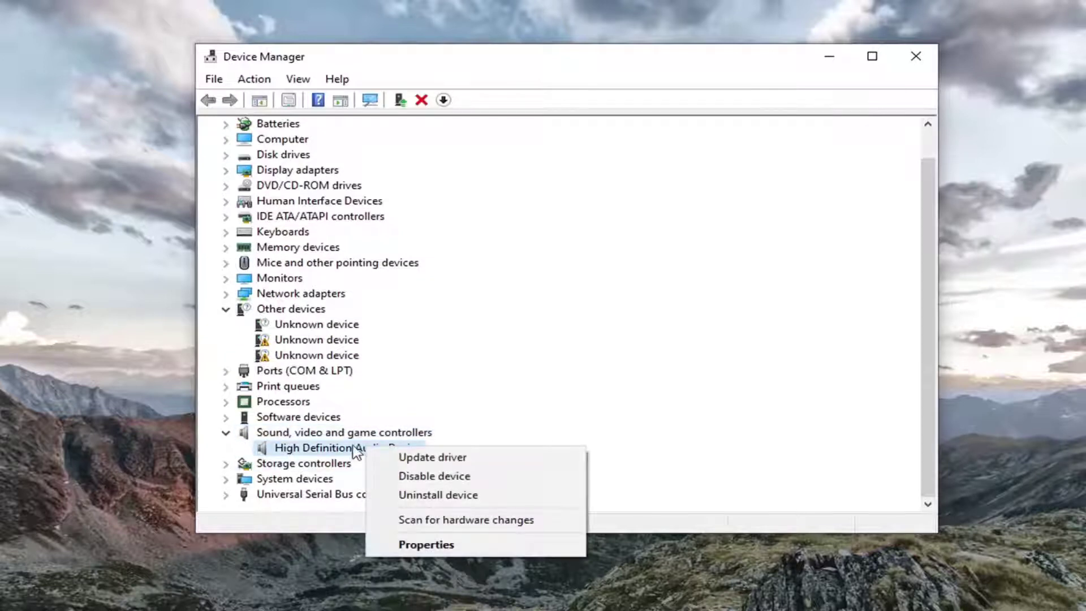
{"action": "left_click", "coordinate": [305, 455]}
{"action": "right_click", "coordinate": [370, 453]}
Update the driver by picking High Definition Audio Device from the local list, accepting the warning
{"action": "left_click", "coordinate": [445, 466]}
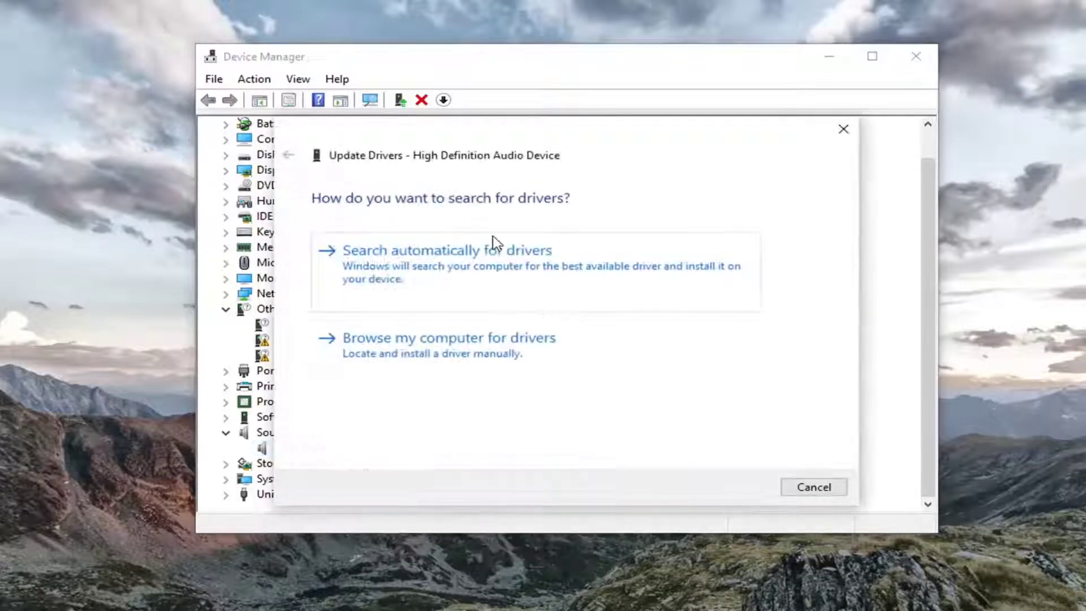
{"action": "left_click", "coordinate": [473, 364]}
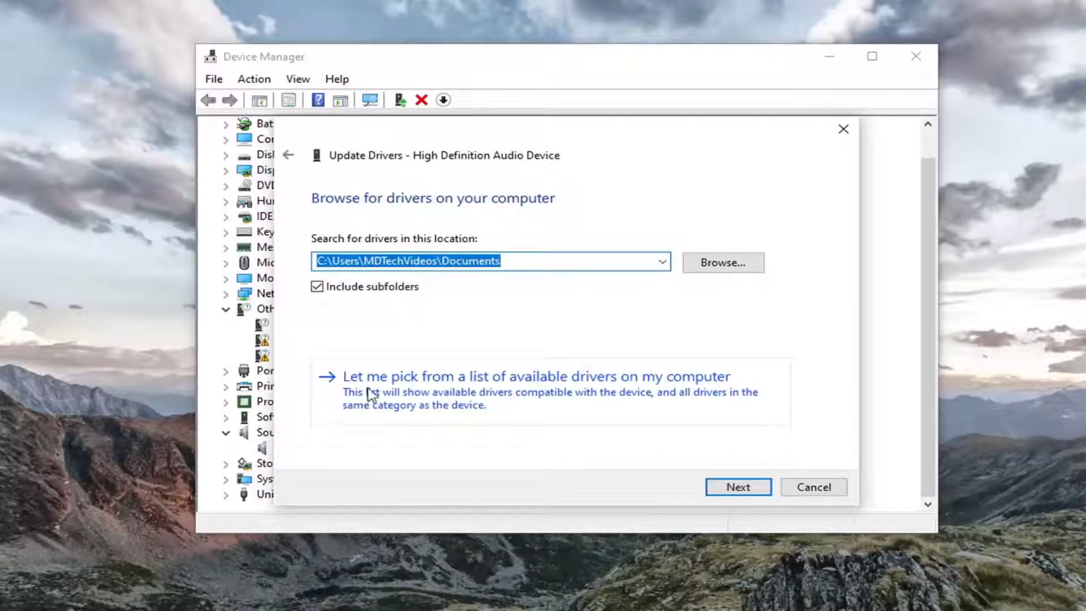
{"action": "left_click", "coordinate": [589, 398]}
{"action": "left_click", "coordinate": [399, 341]}
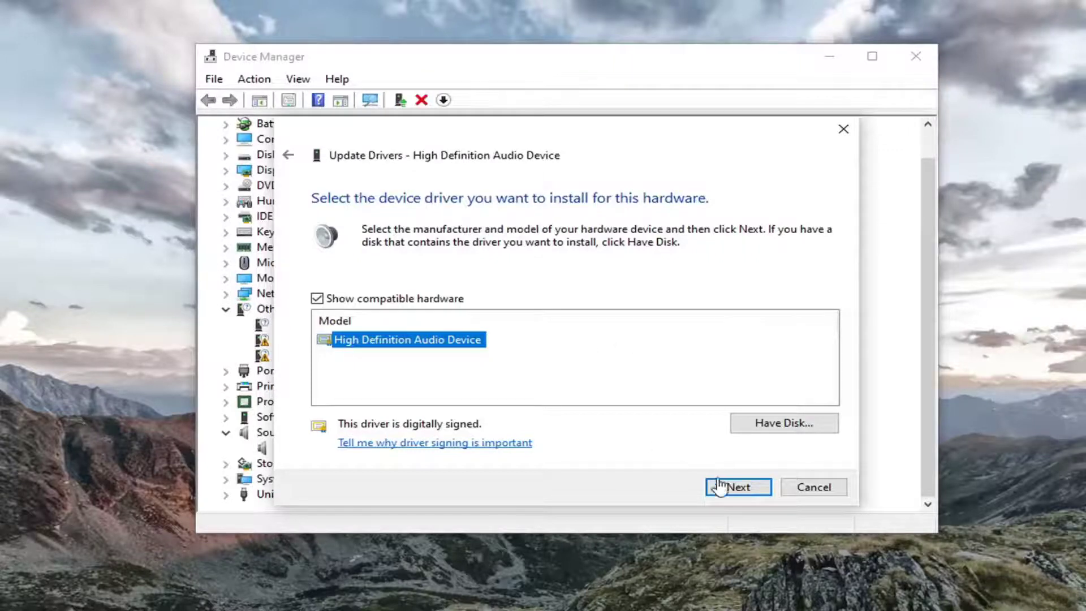
{"action": "left_click", "coordinate": [734, 487]}
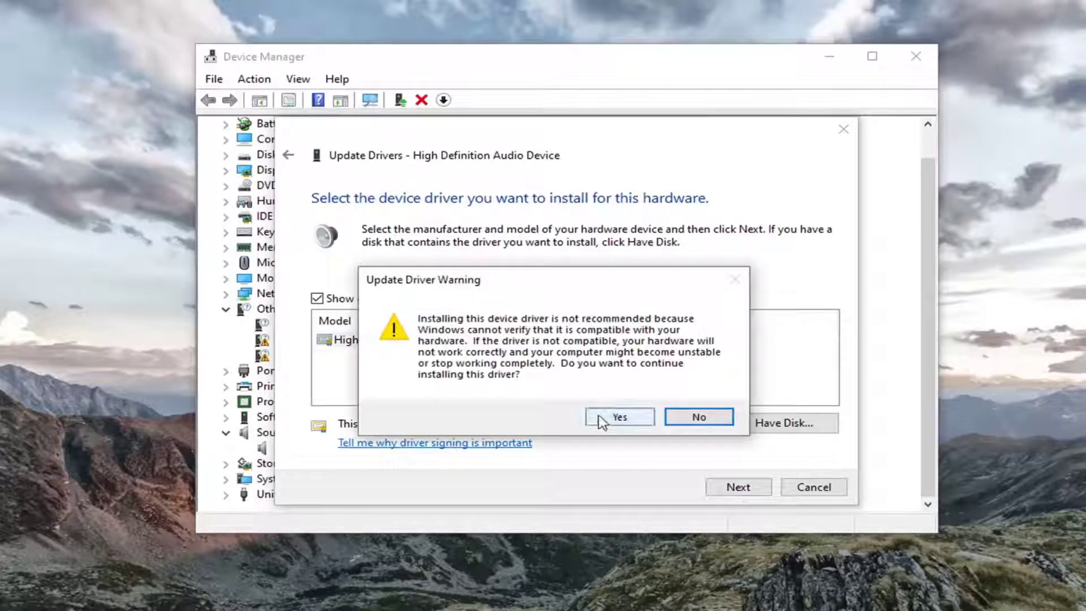
{"action": "left_click", "coordinate": [610, 424]}
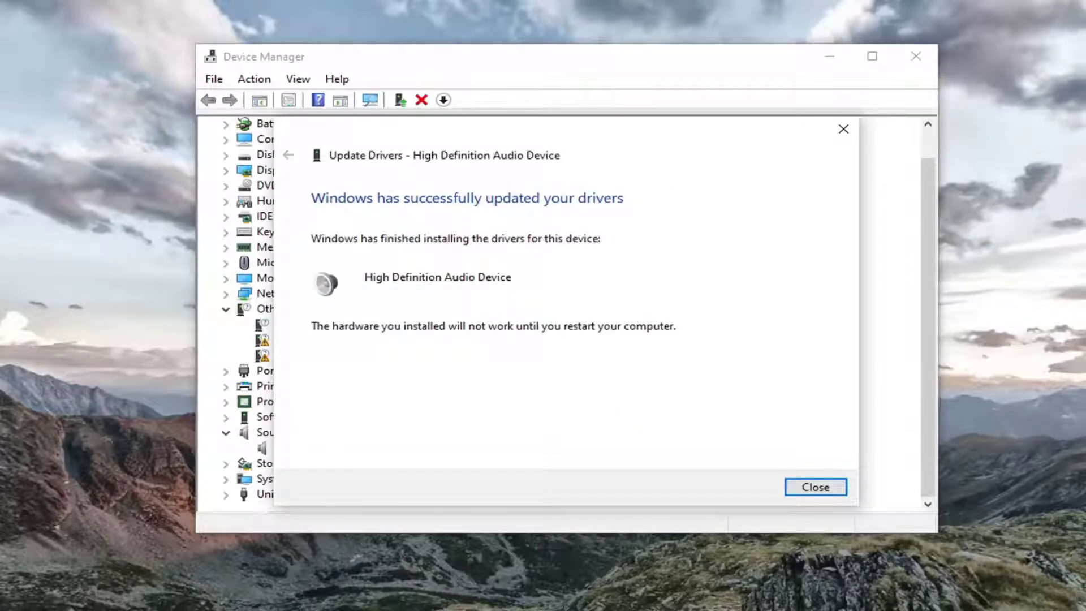
{"action": "left_click", "coordinate": [808, 487]}
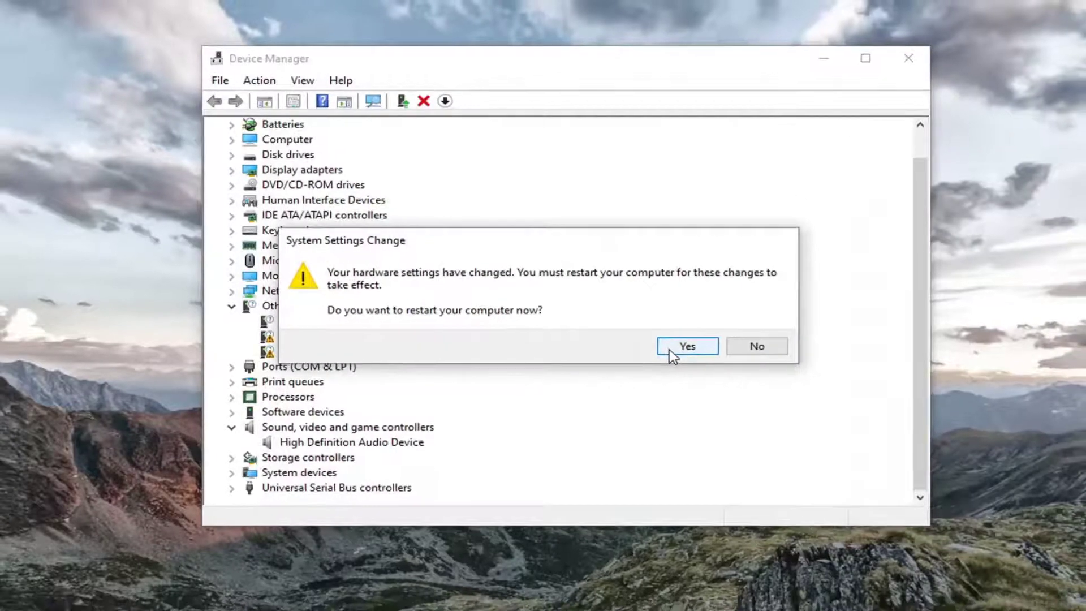
Confirm Yes in the System Settings Change prompt to restart now
{"action": "left_click", "coordinate": [681, 351]}
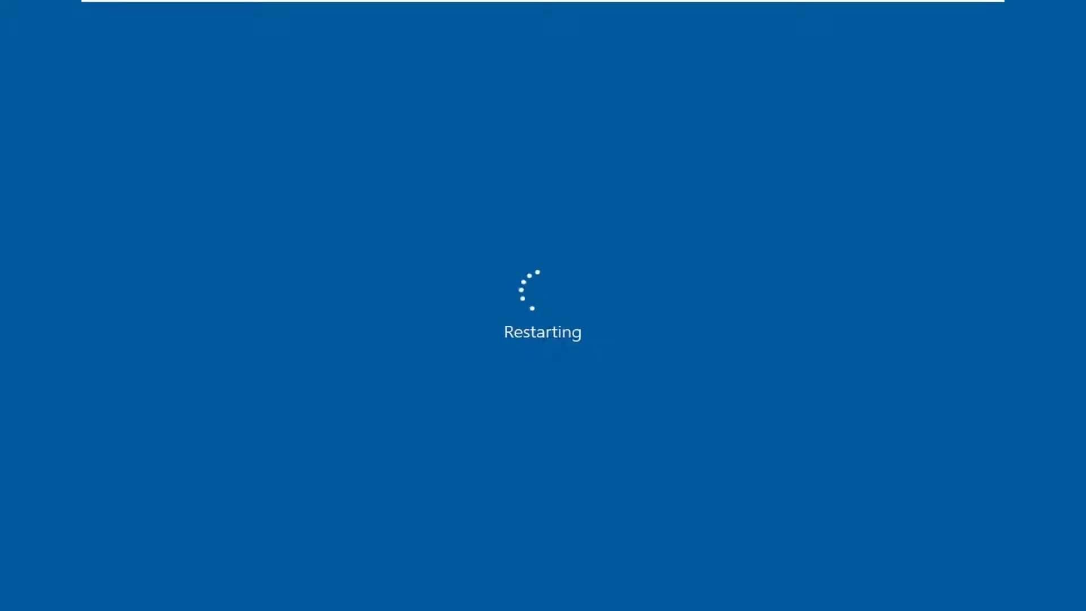